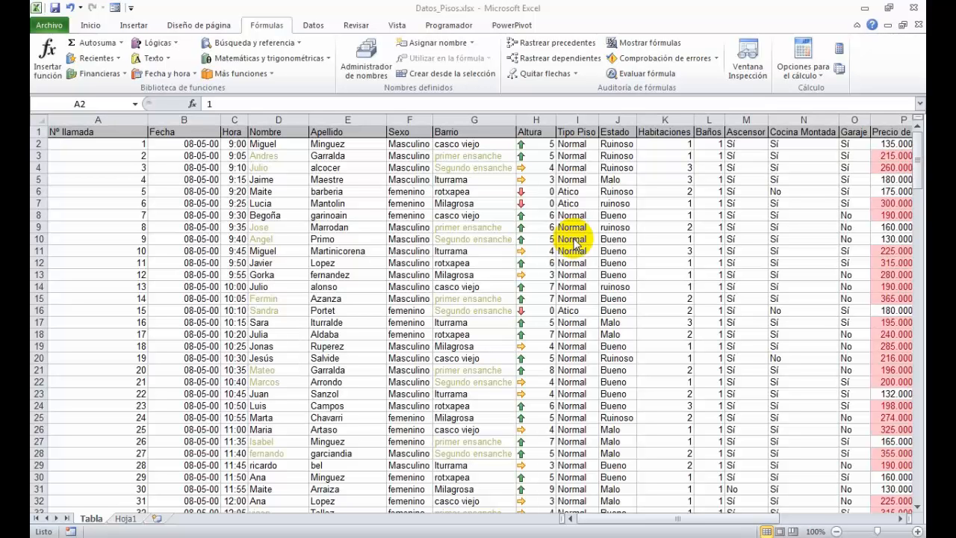
- Select the whole data table on the Tabla sheet from A1 to its last used cell and review its extent
{"action": "left_click", "coordinate": [124, 132]}
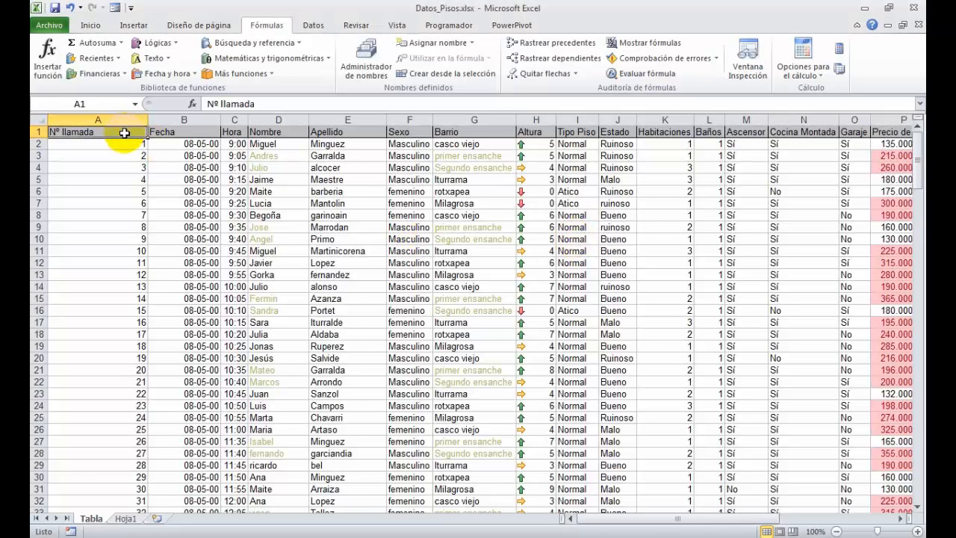
{"action": "key", "text": "ctrl+shift+End"}
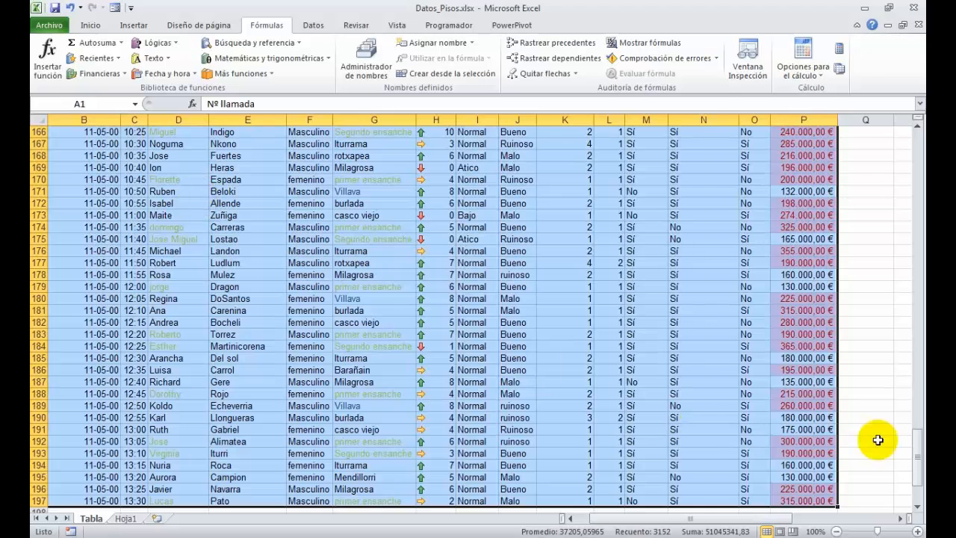
{"action": "left_click_drag", "start_coordinate": [918, 466], "coordinate": [913, 145]}
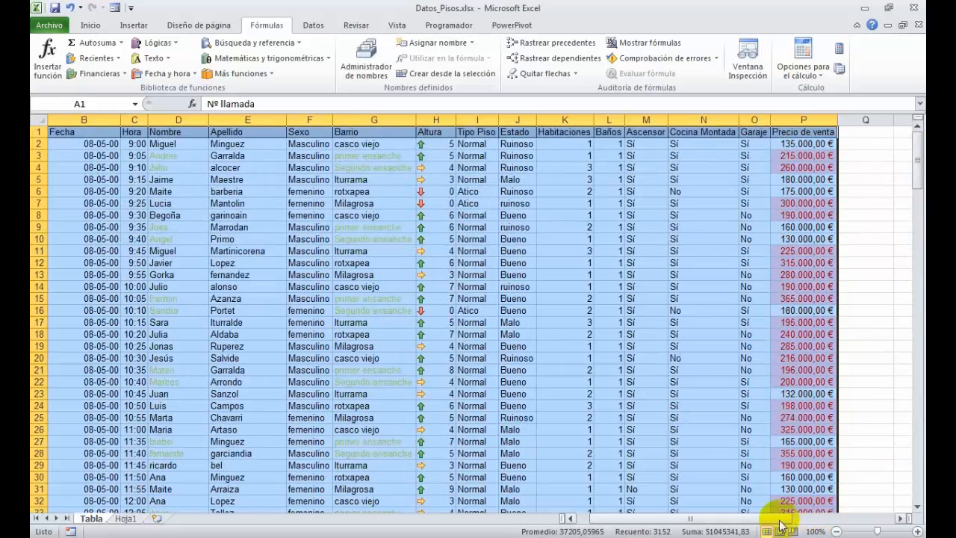
{"action": "left_click_drag", "start_coordinate": [776, 518], "coordinate": [713, 522]}
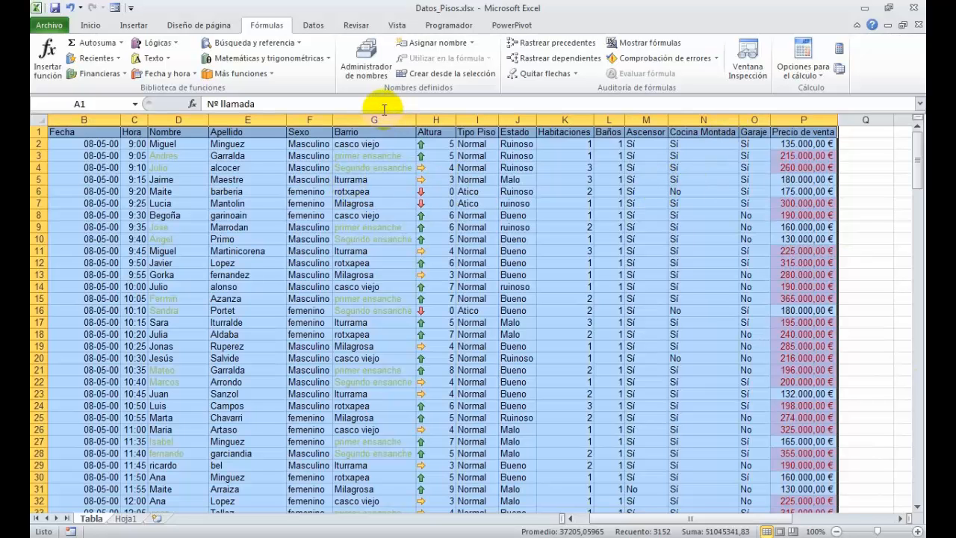
- Examine the arguments of the DESREF function from cell F3, and close the function without inserting it
{"action": "left_click", "coordinate": [302, 157]}
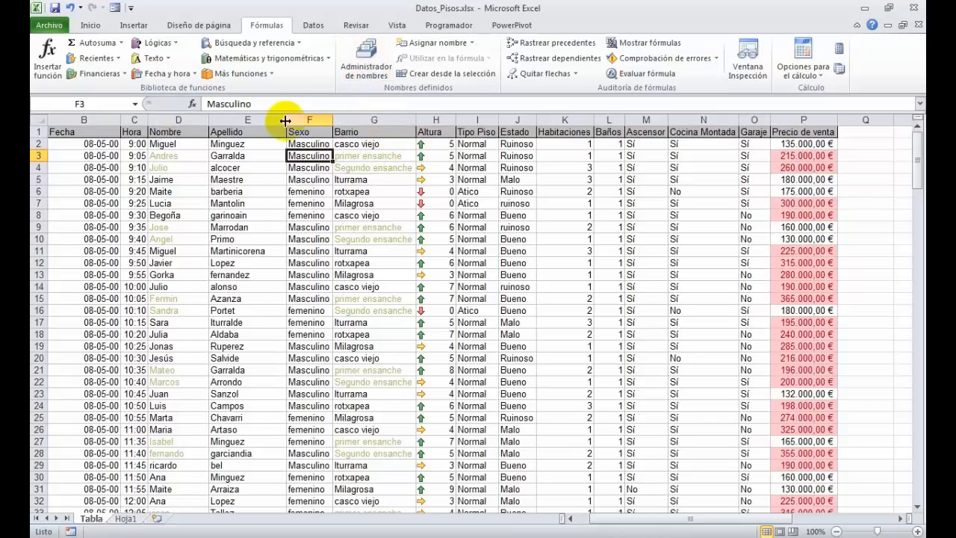
{"action": "left_click", "coordinate": [47, 60]}
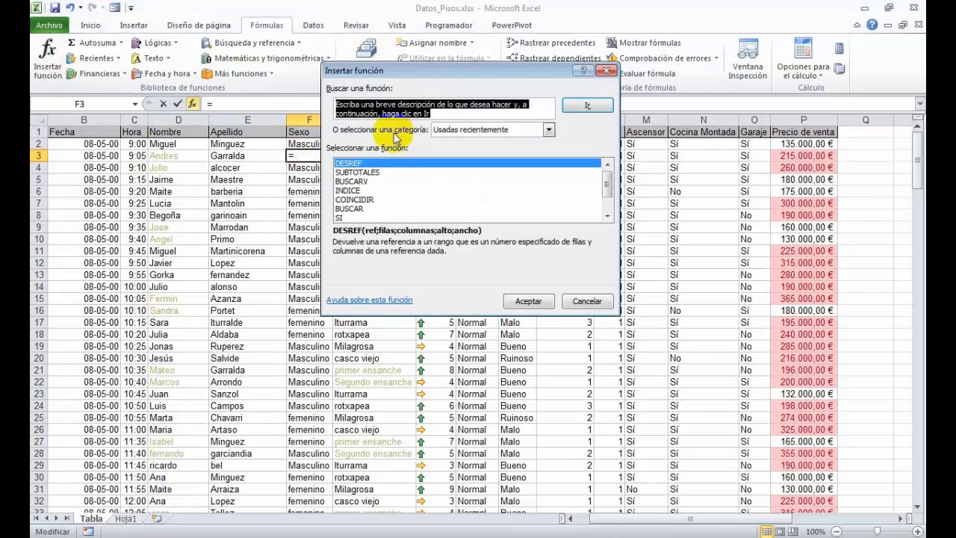
{"action": "left_click", "coordinate": [516, 420]}
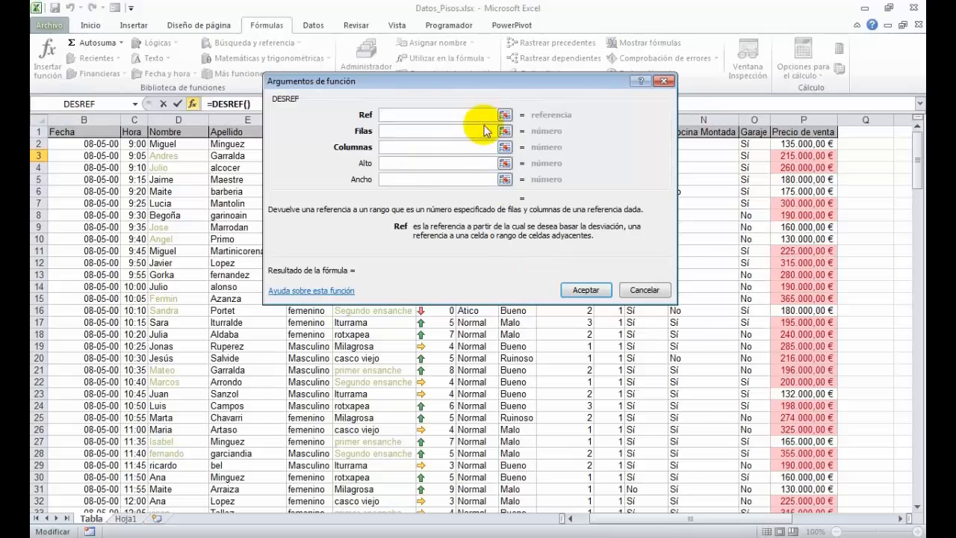
{"action": "left_click_drag", "start_coordinate": [494, 85], "coordinate": [498, 122]}
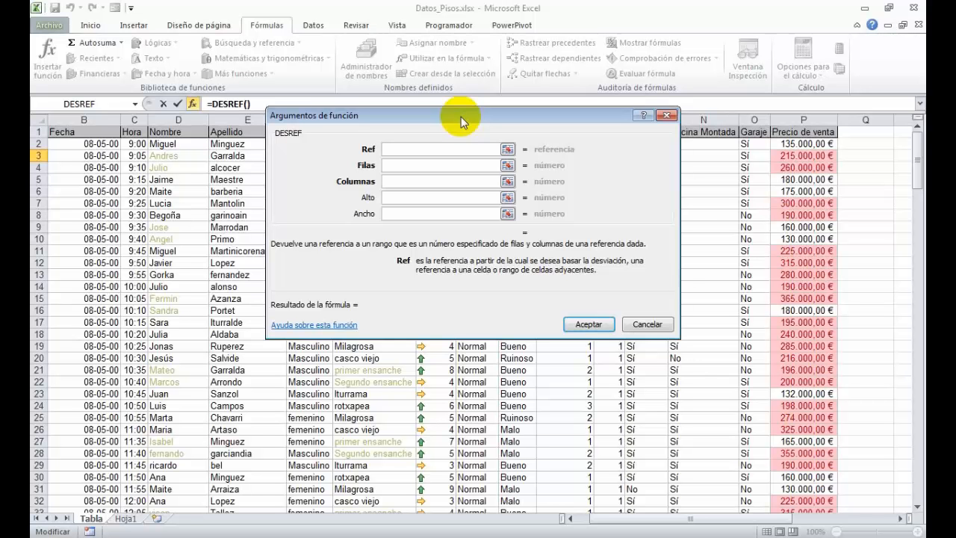
{"action": "left_click", "coordinate": [646, 324]}
{"action": "left_click_drag", "start_coordinate": [633, 518], "coordinate": [618, 519]}
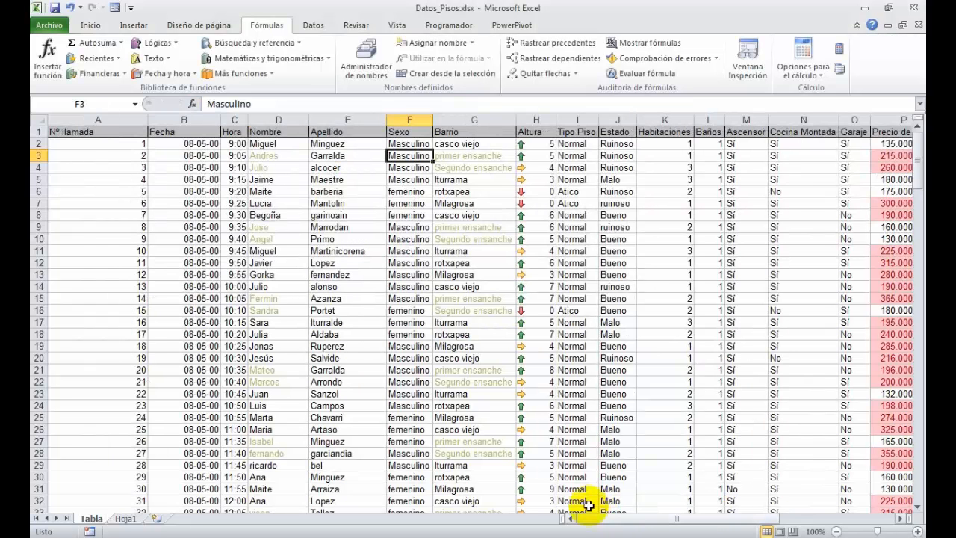
- Select the Nº llamada column down to its last entry, and the header row from A1 across to its last heading
{"action": "left_click", "coordinate": [80, 133]}
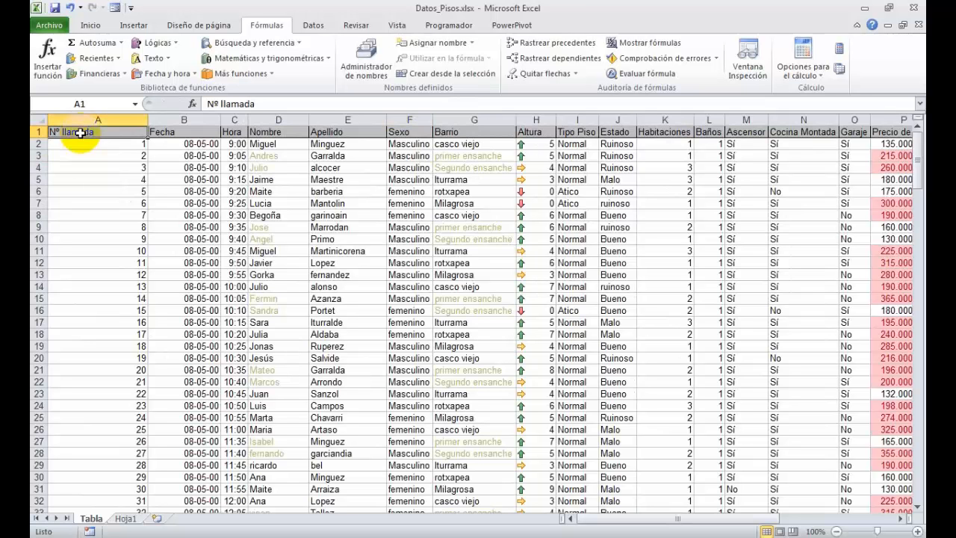
{"action": "key", "text": "ctrl+shift+Down"}
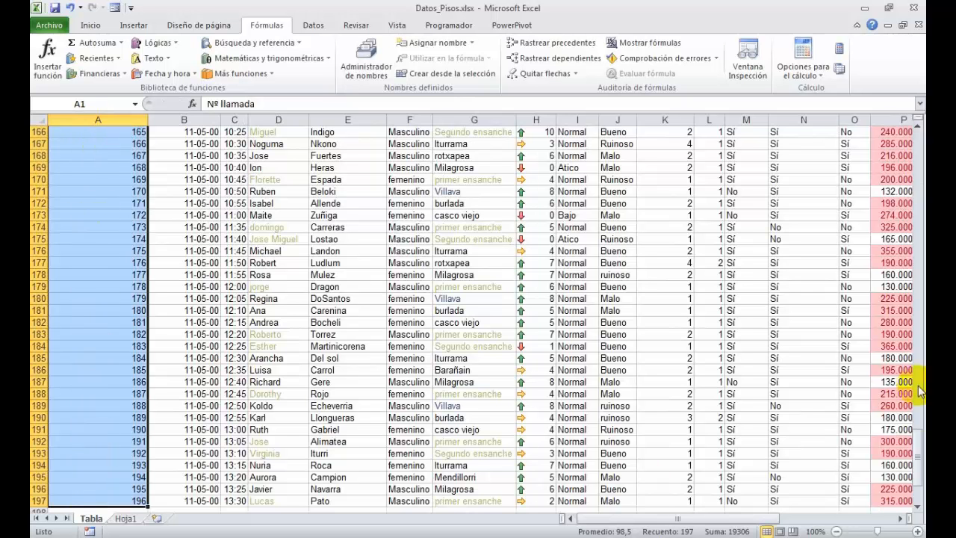
{"action": "left_click_drag", "start_coordinate": [921, 469], "coordinate": [922, 153]}
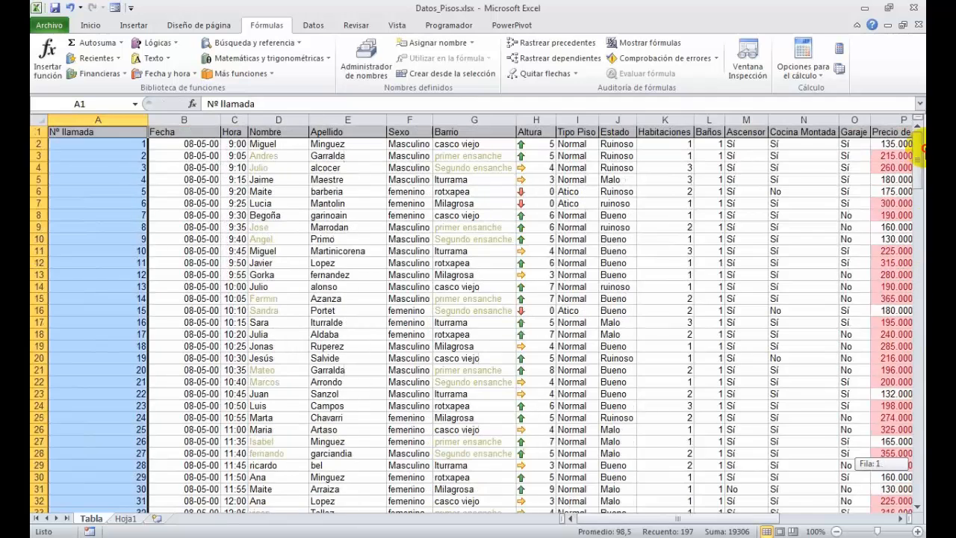
{"action": "left_click", "coordinate": [99, 131]}
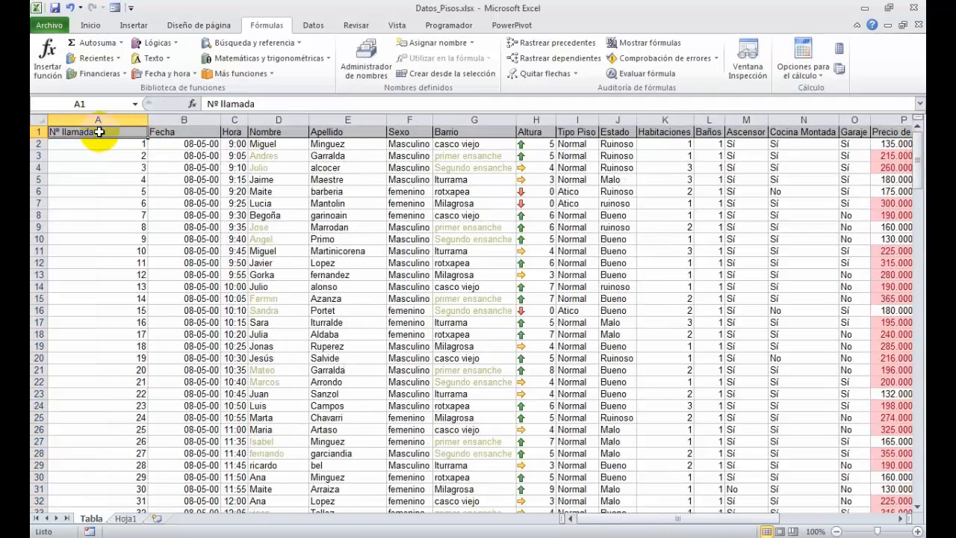
{"action": "key", "text": "ctrl+shift+Right"}
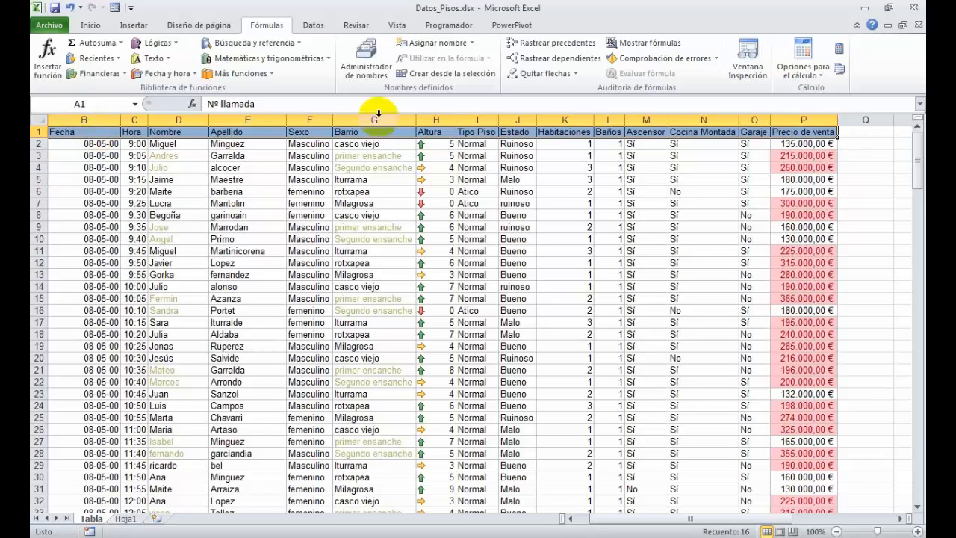
- Start a new defined name called datos_tabla with workbook scope
{"action": "left_click", "coordinate": [366, 65]}
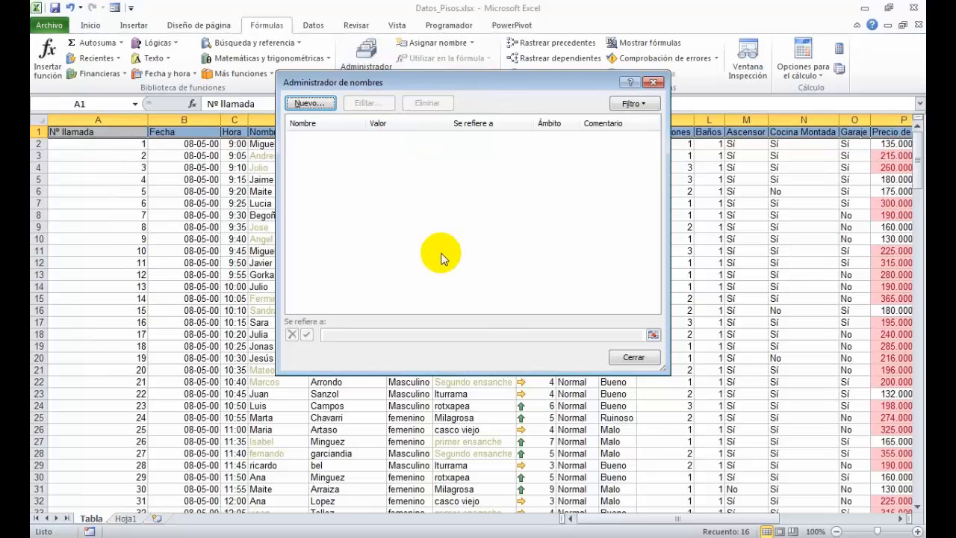
{"action": "left_click_drag", "start_coordinate": [452, 84], "coordinate": [478, 130]}
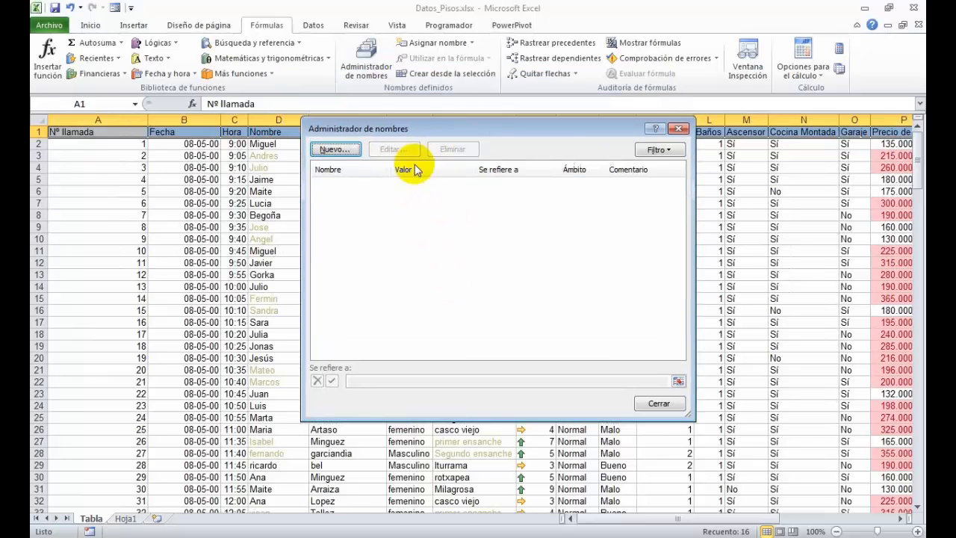
{"action": "left_click", "coordinate": [335, 149]}
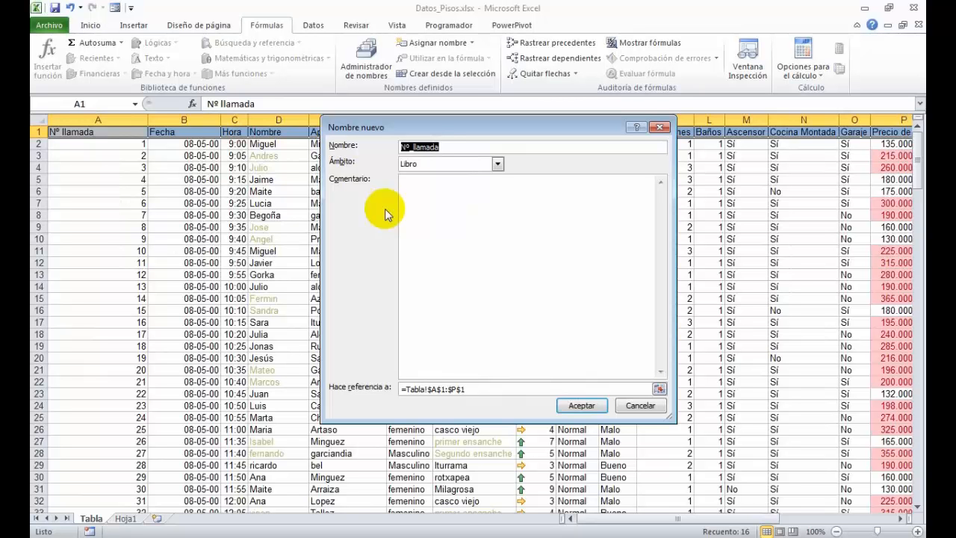
{"action": "type", "text": "datos_tabla"}
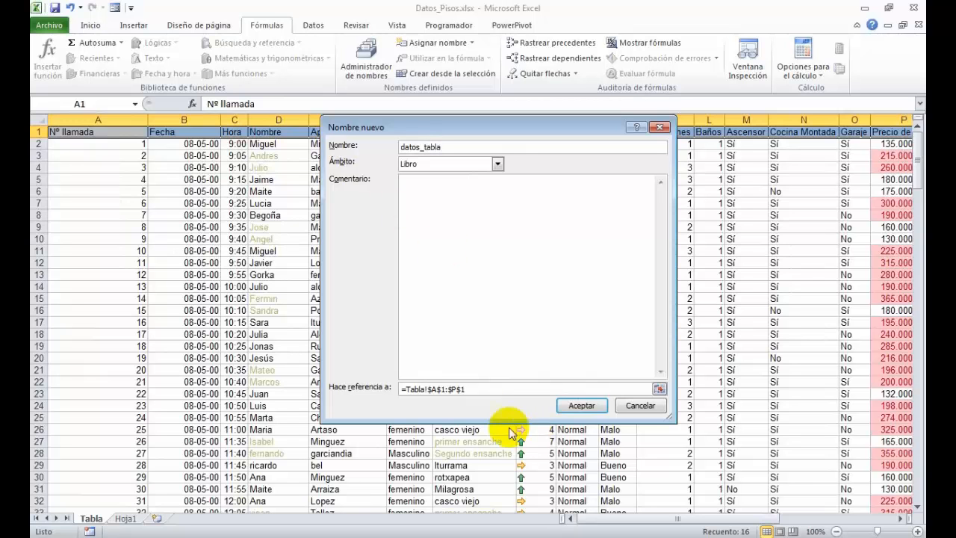
- Set the name's reference to =DESREF(Tabla!$A$1;0;0;CONTARA(Tabla!A:A);CONTARA(Tabla!1:1)) and save the name
{"action": "left_click", "coordinate": [385, 387]}
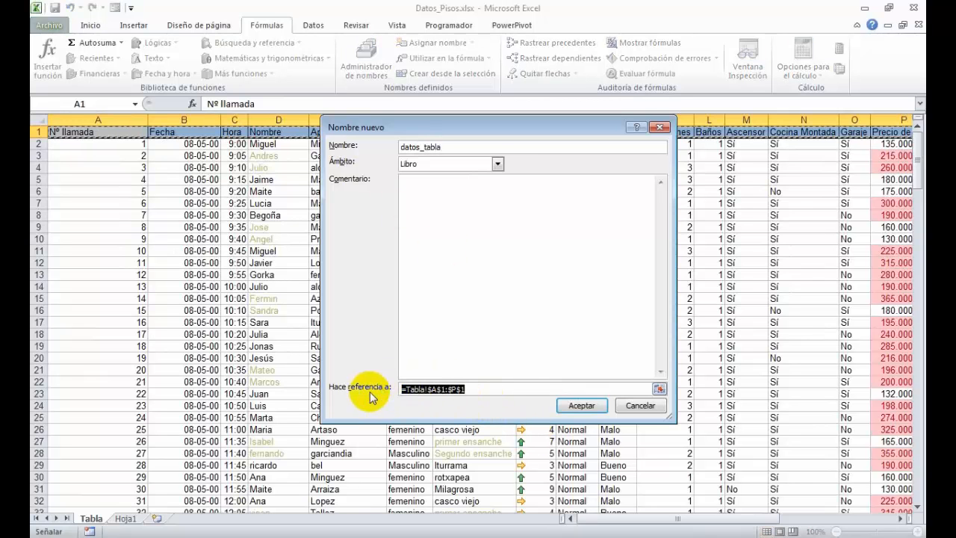
{"action": "type", "text": "=DESREF(Tabla!$A$1;0;0;CONTARA(Tabla!A:A);CONTARA(Tabla!1:1))"}
{"action": "left_click_drag", "start_coordinate": [674, 420], "coordinate": [703, 431]}
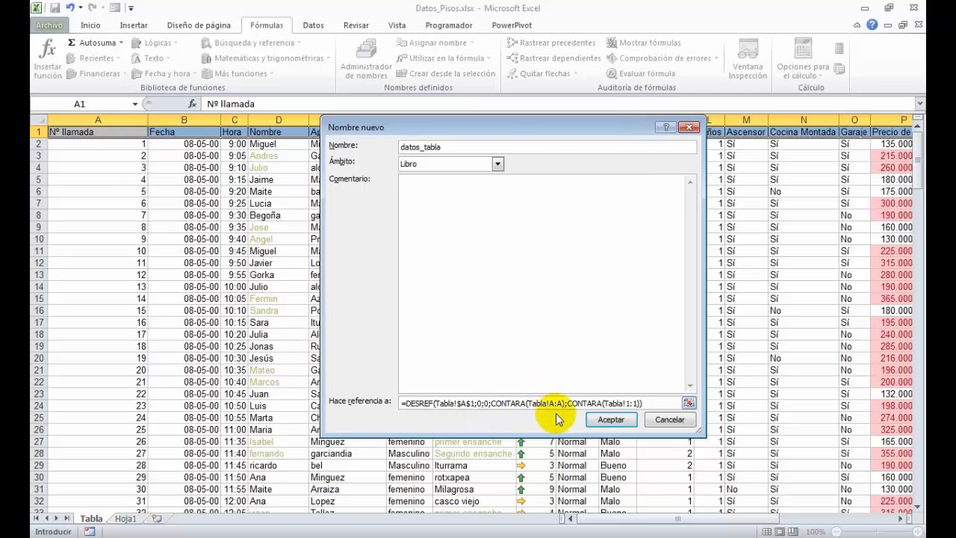
{"action": "left_click", "coordinate": [611, 419]}
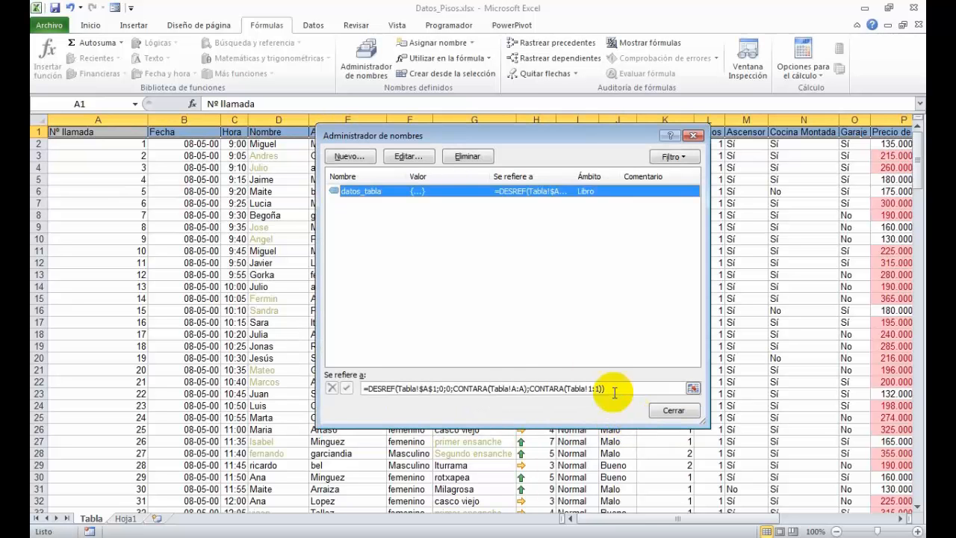
{"action": "left_click", "coordinate": [672, 411]}
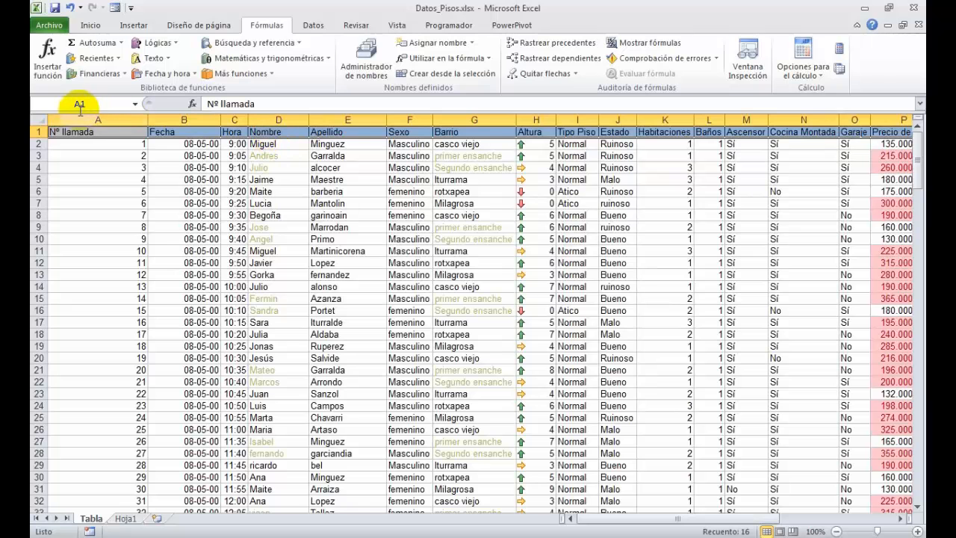
- Create a pivot table on a new worksheet using the named range datos_tabla as its source
{"action": "left_click", "coordinate": [133, 25]}
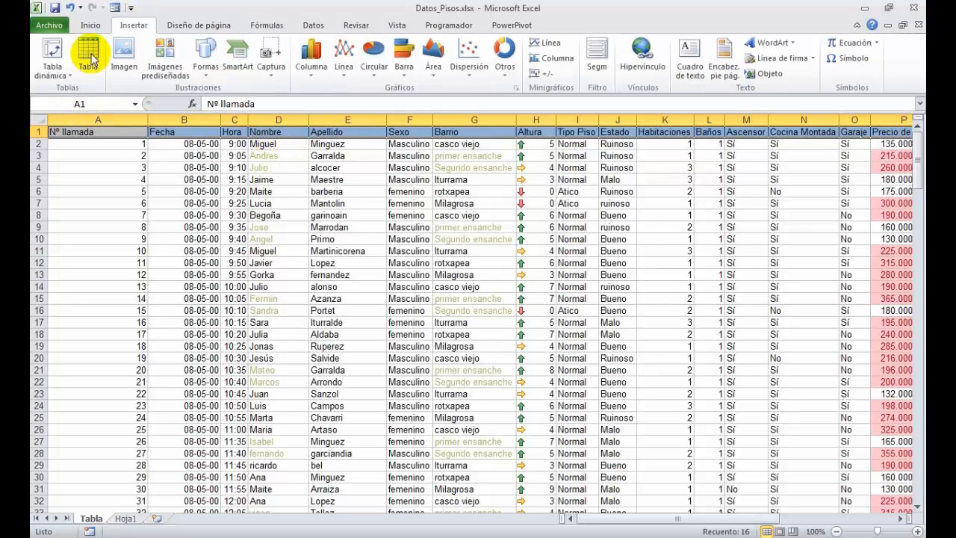
{"action": "left_click", "coordinate": [49, 52]}
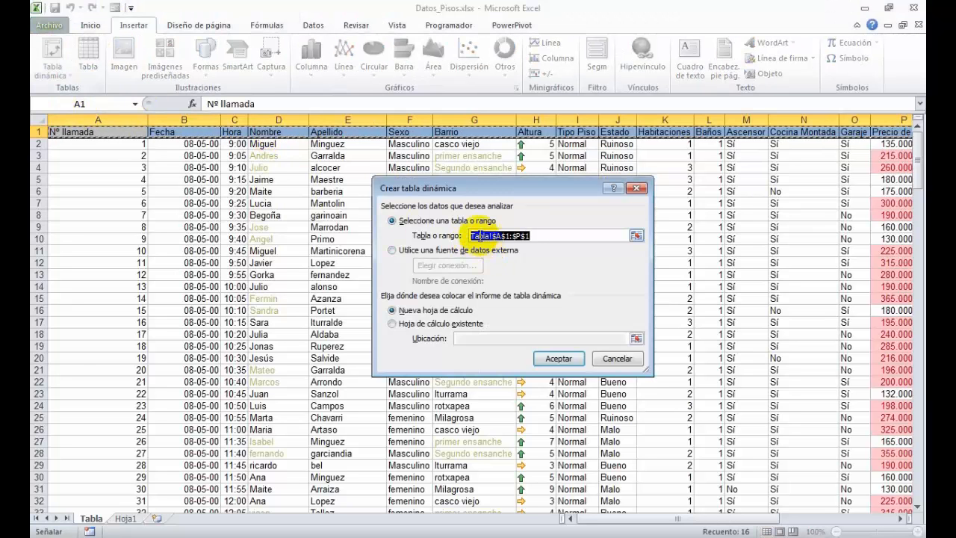
{"action": "type", "text": "datos_tabla"}
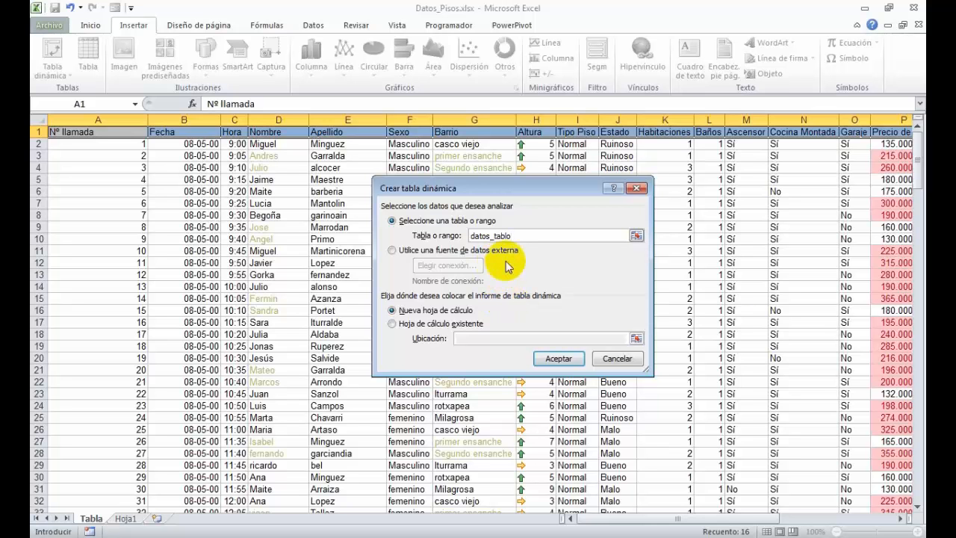
{"action": "left_click", "coordinate": [553, 357]}
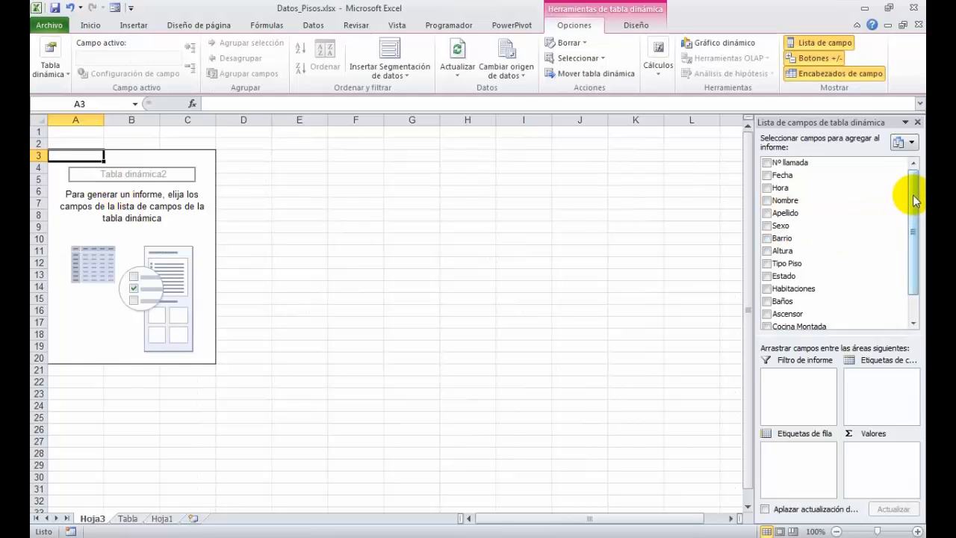
- Add Barrio to the pivot table's row labels and Precio de venta to its values
{"action": "mouse_move", "coordinate": [913, 188]}
{"action": "left_mouse_down"}
{"action": "mouse_move", "coordinate": [913, 197]}
{"action": "mouse_move", "coordinate": [914, 175]}
{"action": "left_mouse_up"}
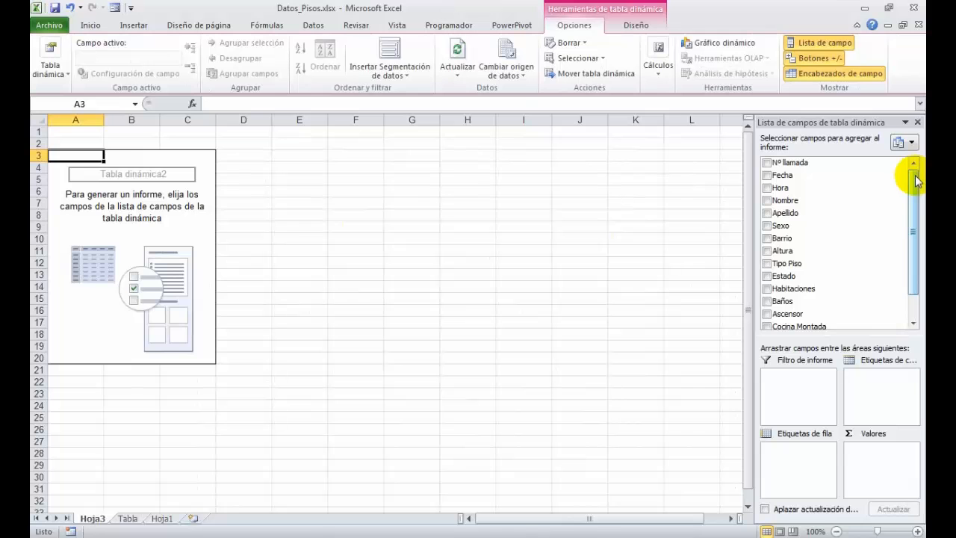
{"action": "left_click_drag", "start_coordinate": [912, 186], "coordinate": [913, 211]}
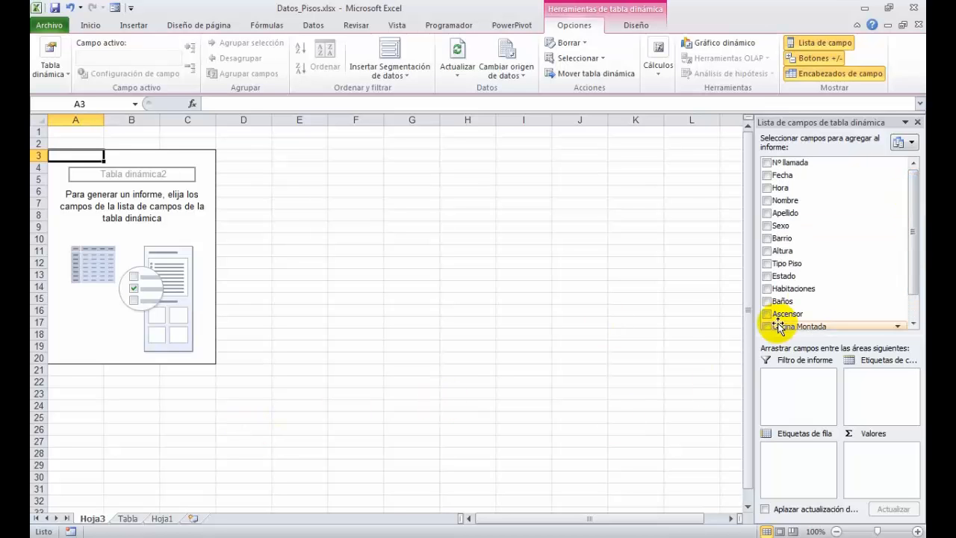
{"action": "left_click_drag", "start_coordinate": [805, 254], "coordinate": [793, 464]}
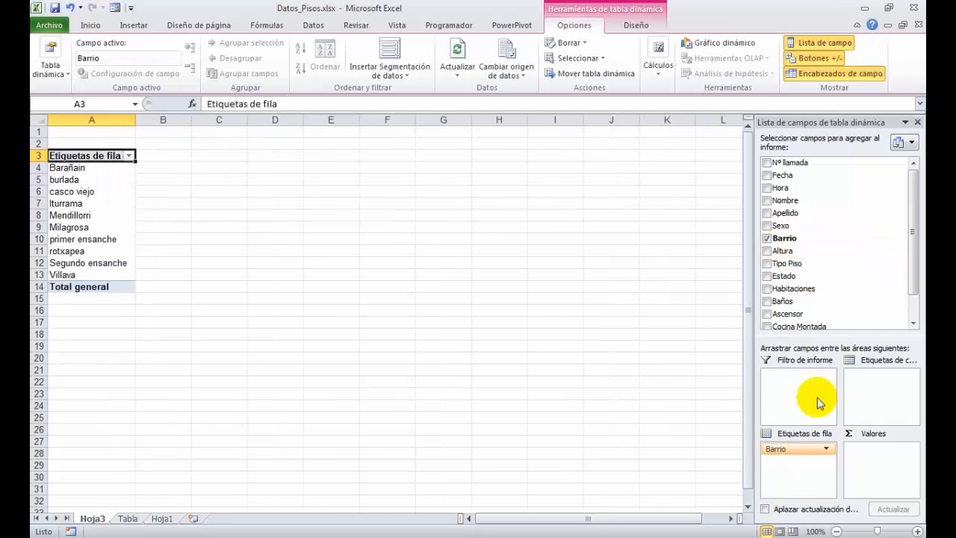
{"action": "scroll", "coordinate": [852, 291], "scroll_direction": "down", "scroll_amount": 1}
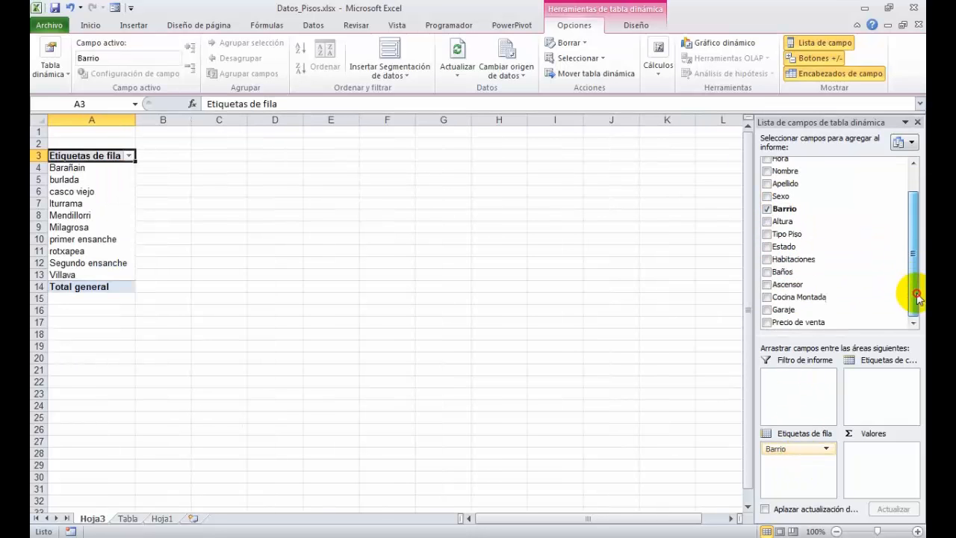
{"action": "left_click_drag", "start_coordinate": [816, 323], "coordinate": [874, 454]}
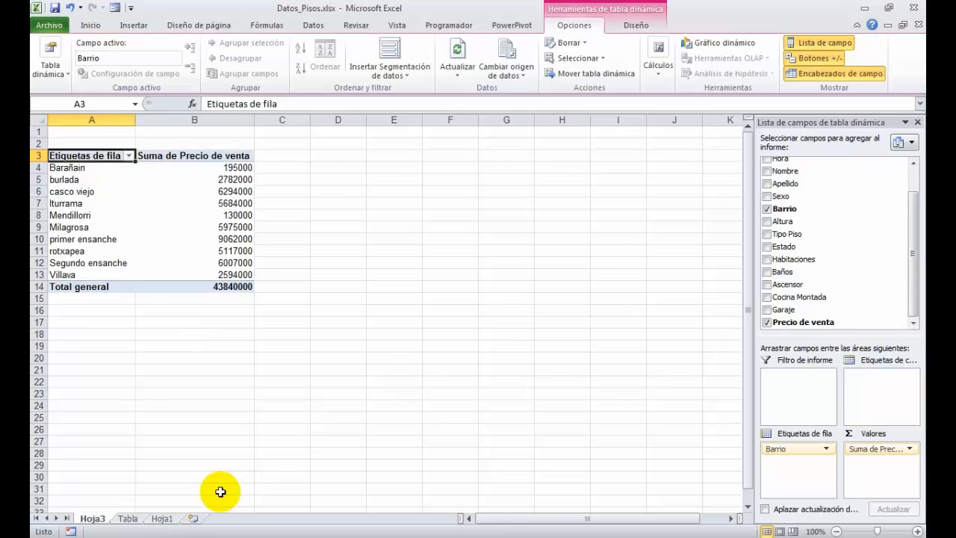
- Add a new column heading IVA in cell Q1 of the Tabla sheet, beside Precio de venta
{"action": "left_click", "coordinate": [127, 518]}
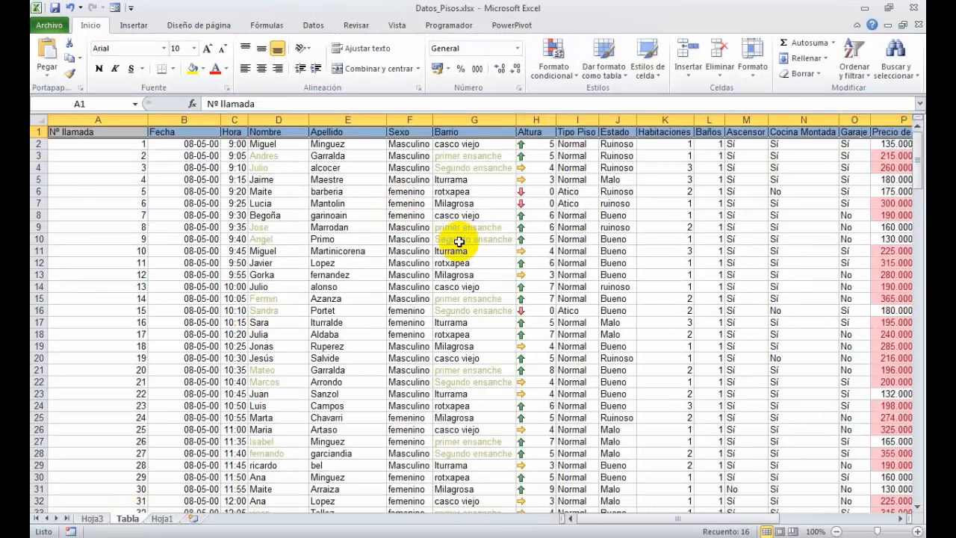
{"action": "left_click_drag", "start_coordinate": [691, 522], "coordinate": [779, 498]}
{"action": "left_click", "coordinate": [466, 135]}
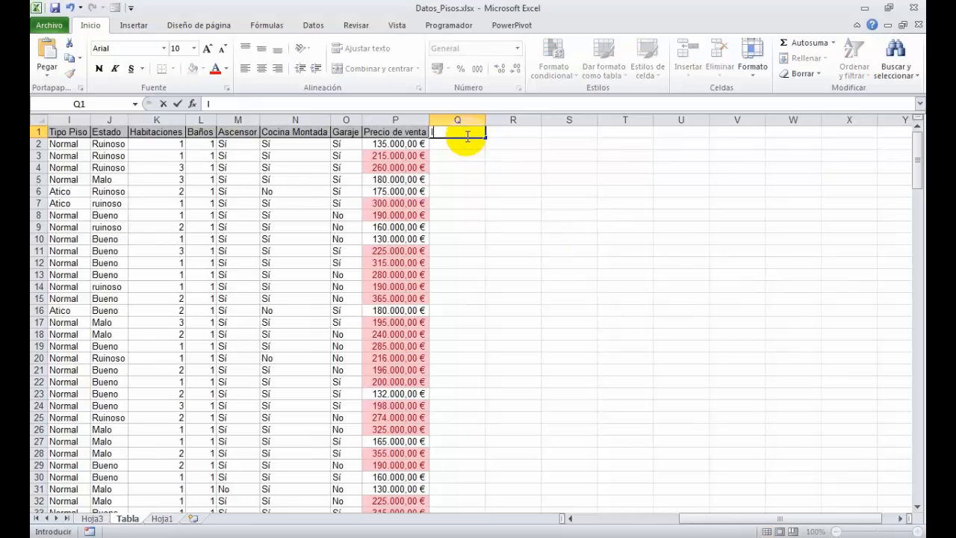
{"action": "type", "text": "IVA"}
{"action": "key", "text": "Return"}
- Calculate the IVA in Q2 with =P2*21% and fill the formula down to the last data row of the column
{"action": "type", "text": "="}
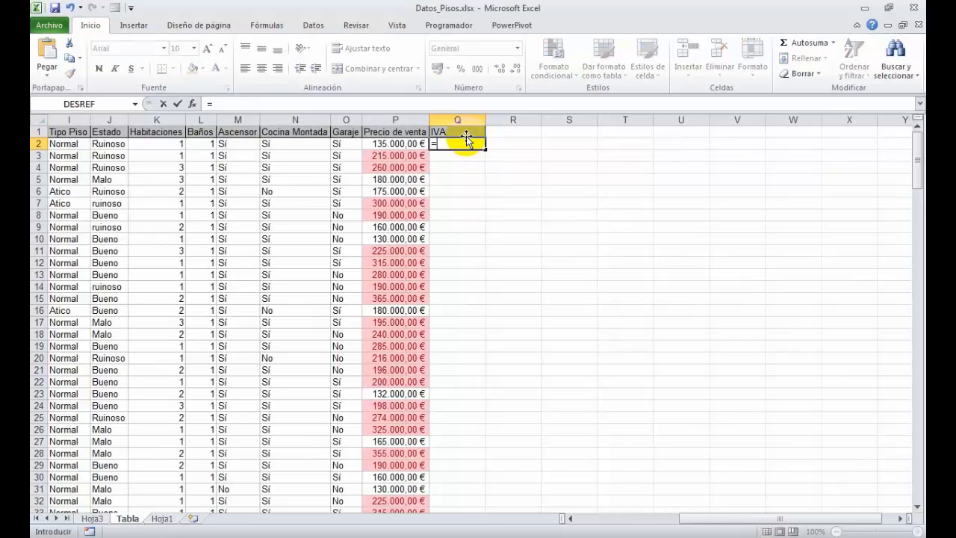
{"action": "left_click", "coordinate": [379, 144]}
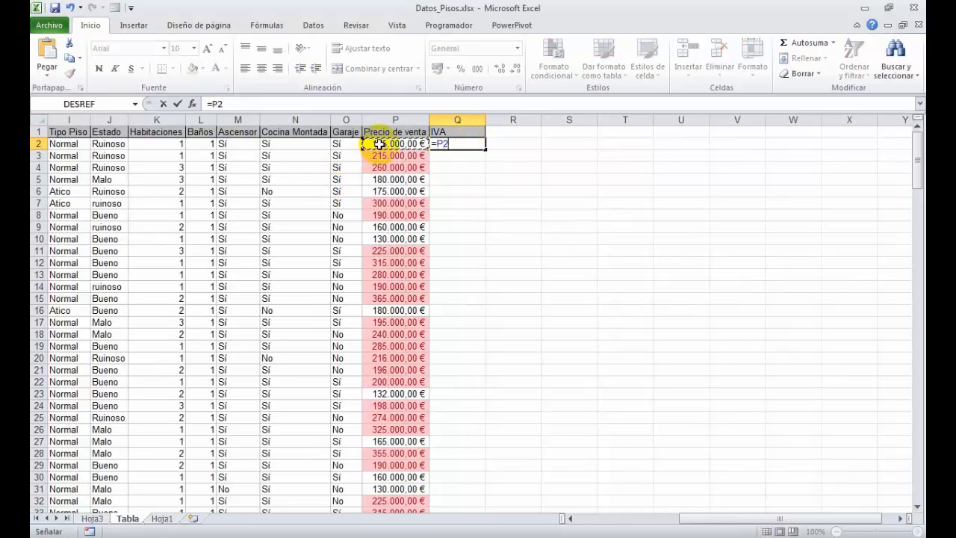
{"action": "type", "text": "*"}
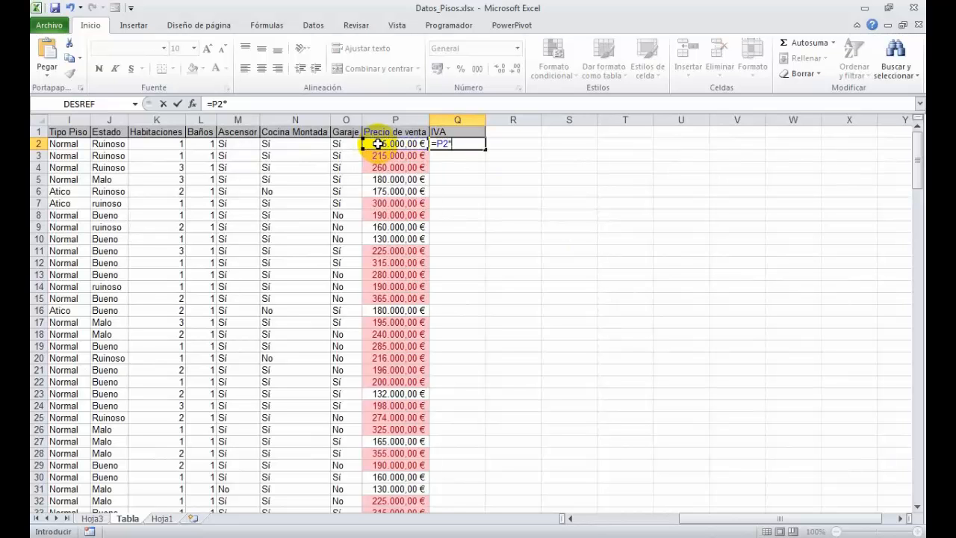
{"action": "type", "text": "21%"}
{"action": "key", "text": "Return"}
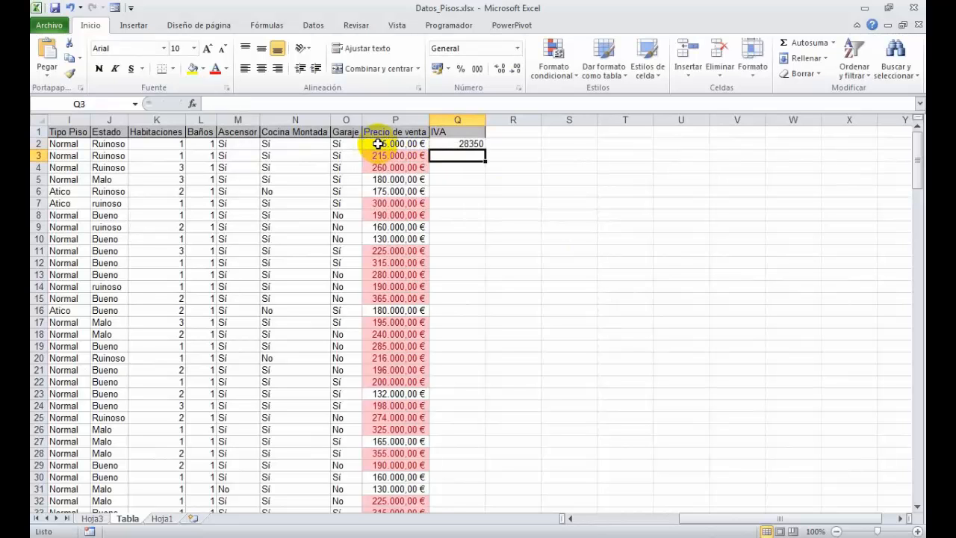
{"action": "left_click", "coordinate": [436, 144]}
{"action": "double_click", "coordinate": [484, 144]}
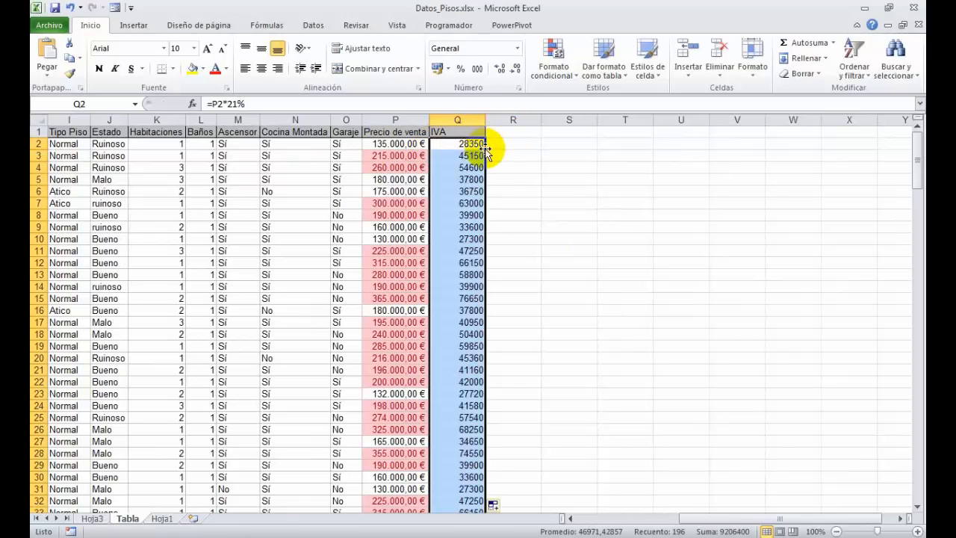
- Refresh the pivot table on Hoja3 and add the IVA field to its values below Precio de venta
{"action": "left_click", "coordinate": [94, 518]}
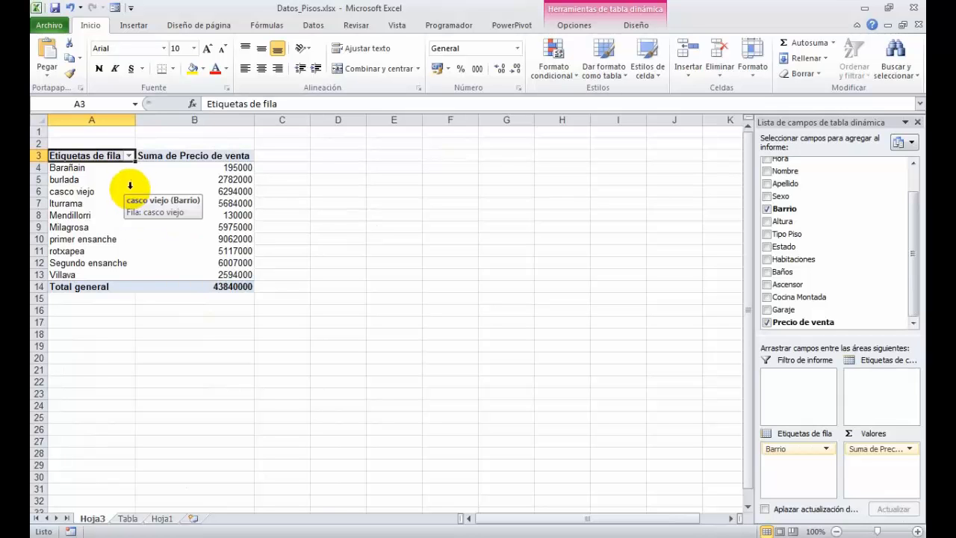
{"action": "right_click", "coordinate": [119, 178]}
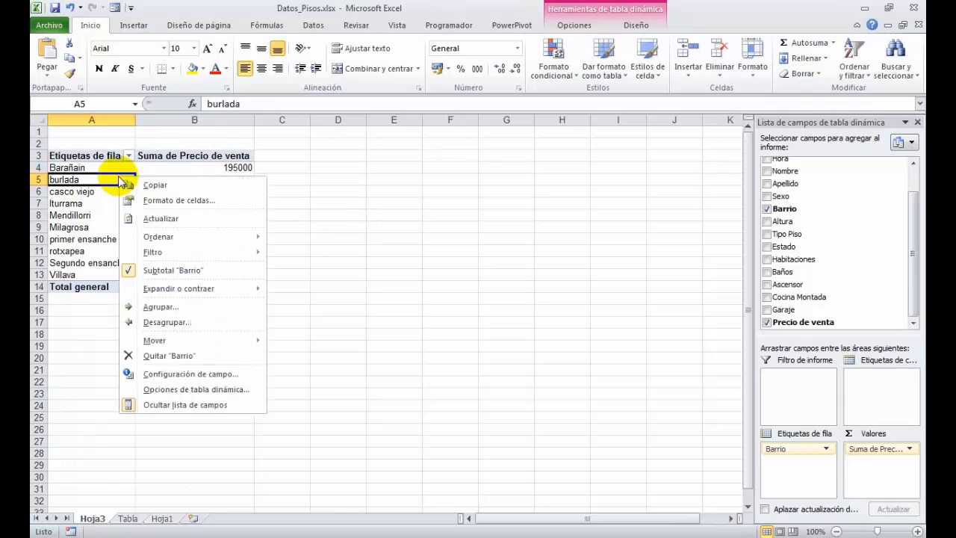
{"action": "left_click", "coordinate": [160, 218]}
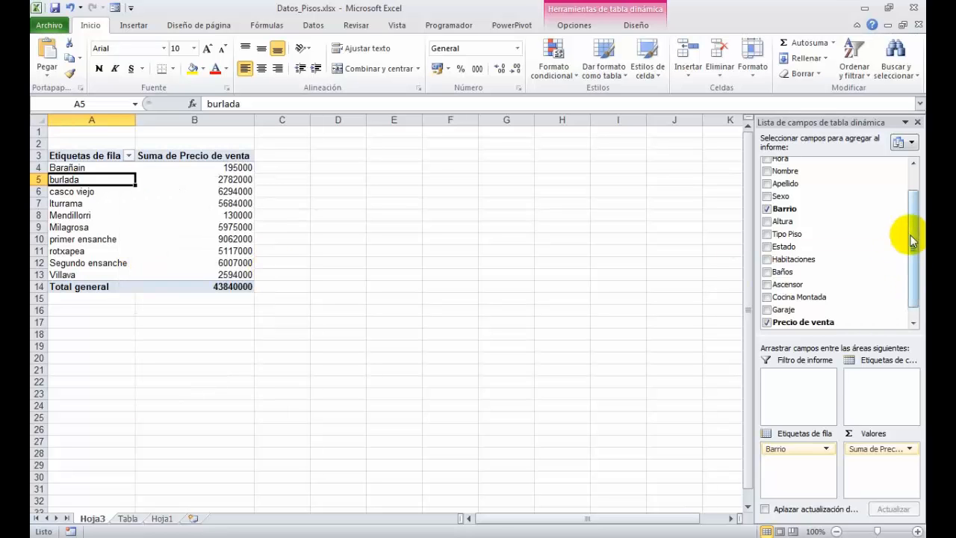
{"action": "left_click_drag", "start_coordinate": [916, 214], "coordinate": [914, 256]}
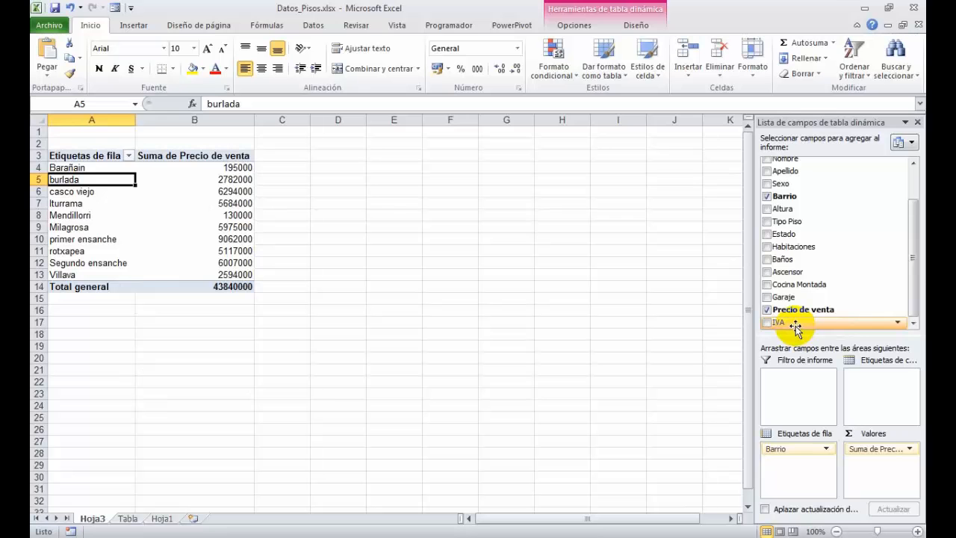
{"action": "left_click_drag", "start_coordinate": [795, 326], "coordinate": [870, 461]}
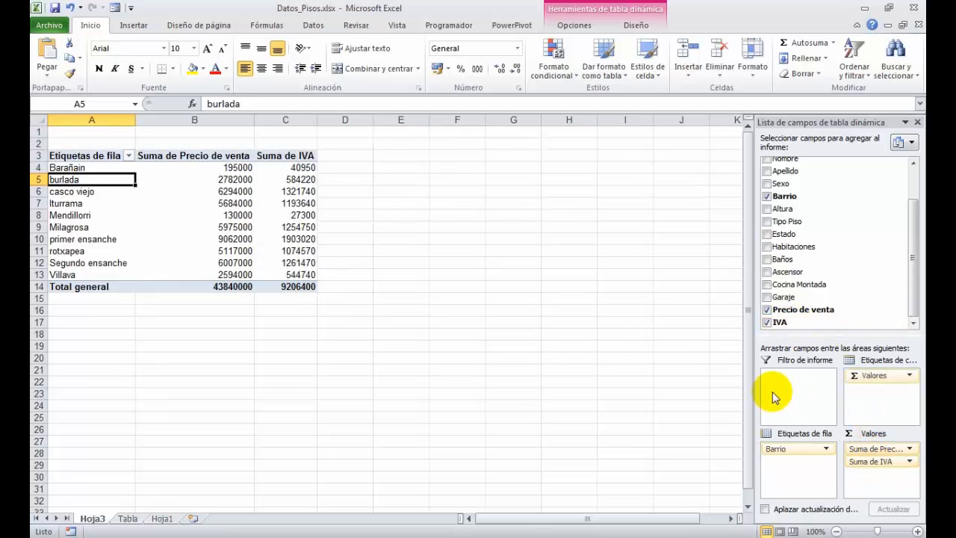